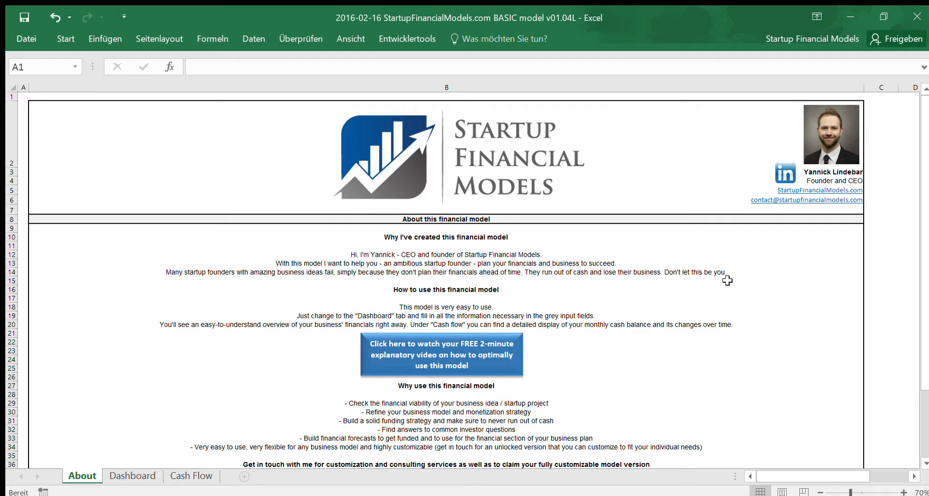
# Step: Open the Dashboard sheet and review the revenue input range B23:S32
pyautogui.click(136, 476)
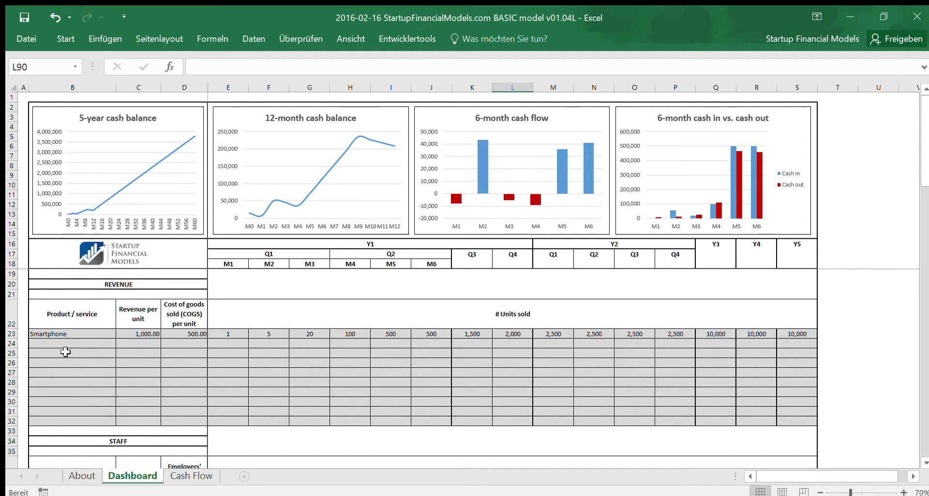
pyautogui.moveTo(57, 335); pyautogui.dragTo(790, 418)
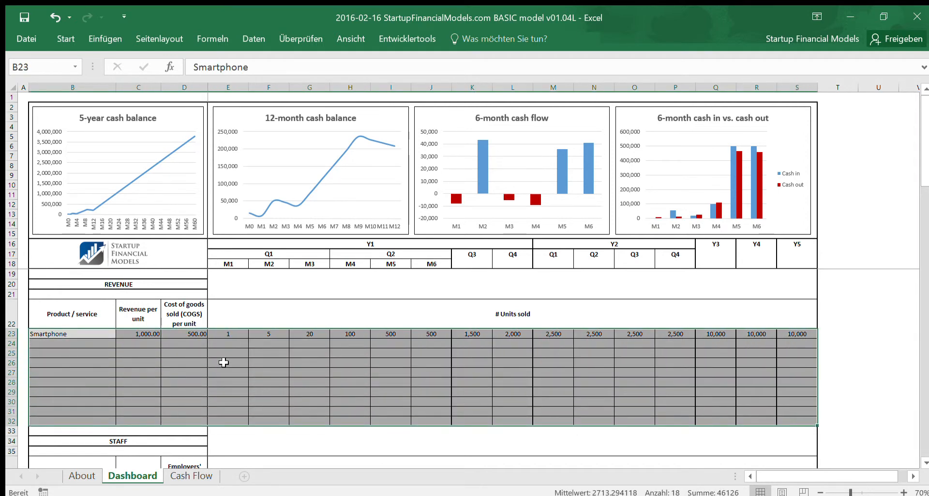
pyautogui.click(184, 344)
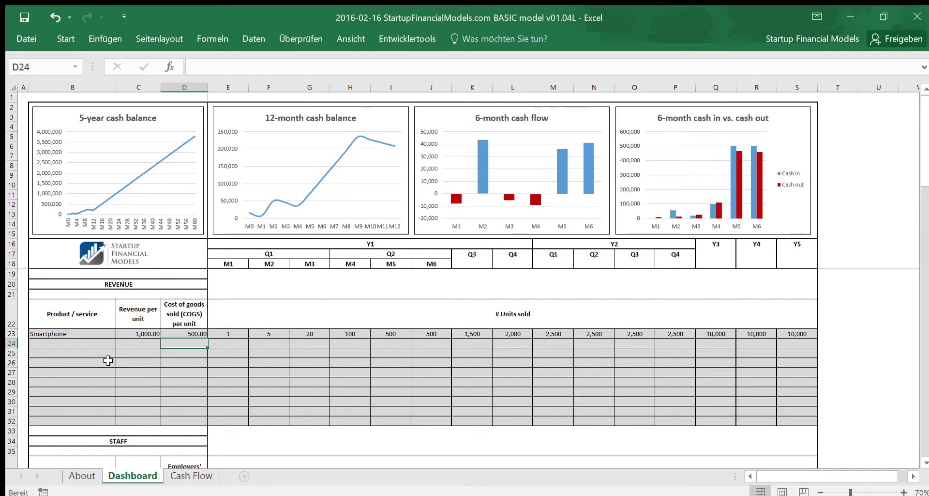
# Step: Examine the Smartphone row's product name, revenue per unit and cost of goods sold per unit in the revenue table
pyautogui.click(88, 332)
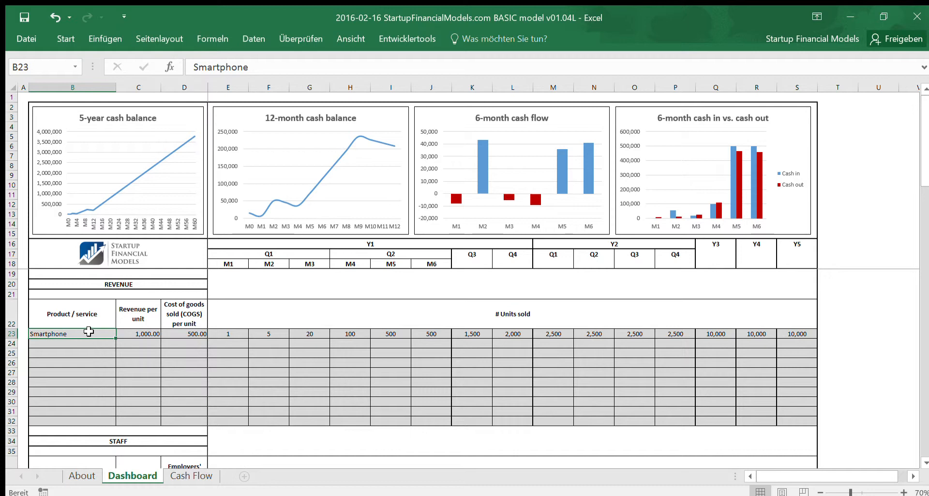
pyautogui.click(141, 334)
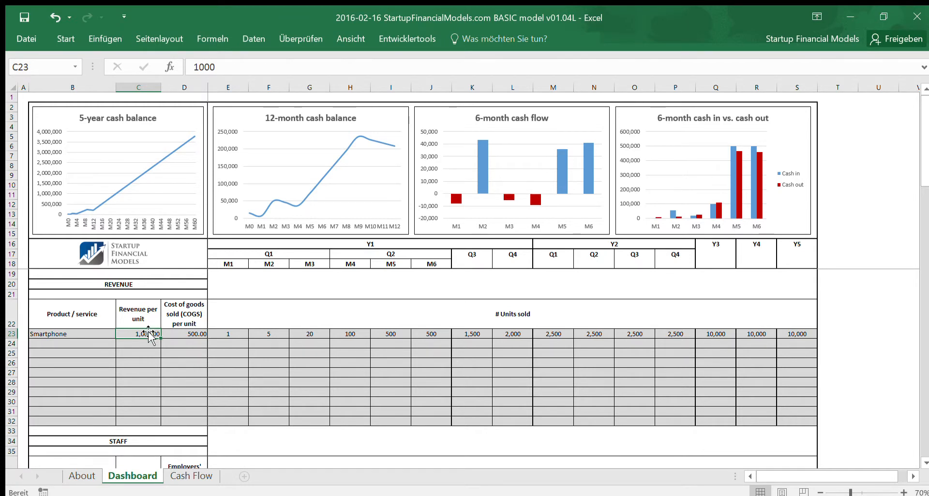
pyautogui.click(92, 334)
pyautogui.press('Down')
pyautogui.press('Down')
pyautogui.press('Down')
pyautogui.press('Down')
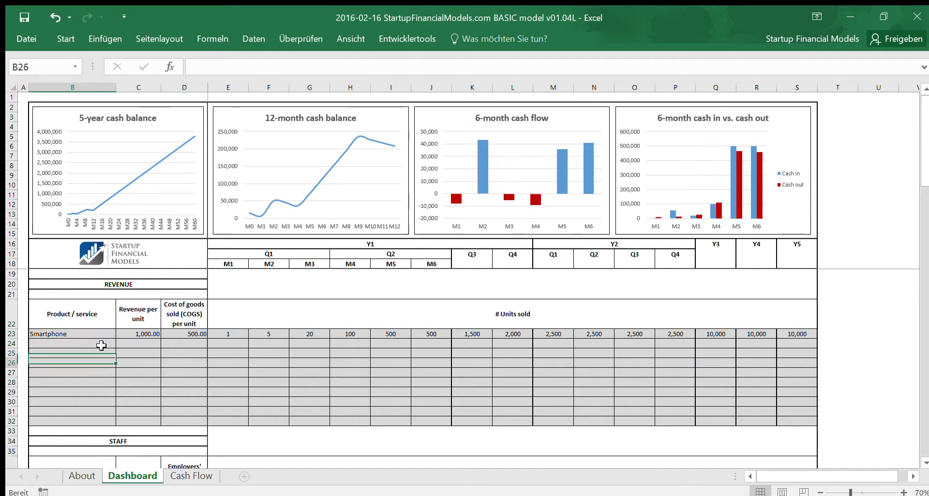
pyautogui.press('Up')
pyautogui.press('Up')
pyautogui.press('Up')
pyautogui.press('Up')
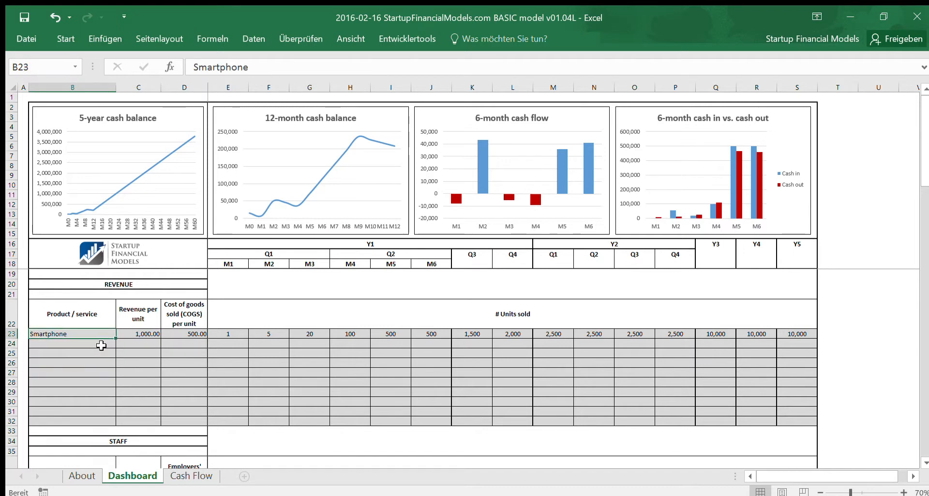
pyautogui.press('Right')
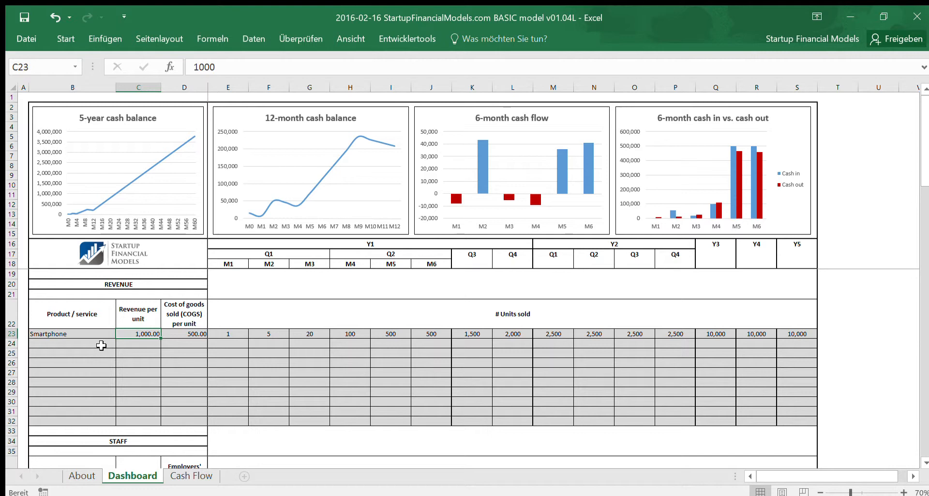
pyautogui.press('Down')
pyautogui.press('Up')
pyautogui.press('Right')
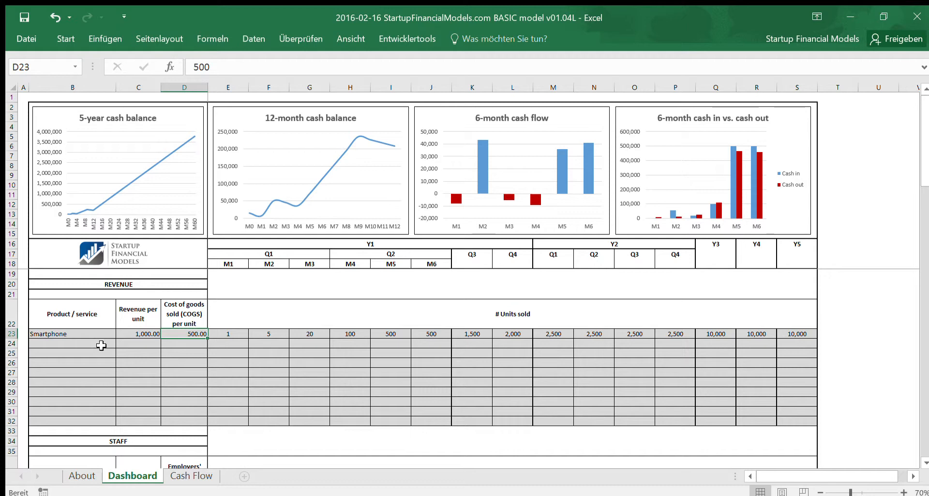
# Step: Inspect the Smartphone row's units sold for the first months, ending on the M1 entry
pyautogui.press('Right')
pyautogui.press('Right')
pyautogui.press('Right')
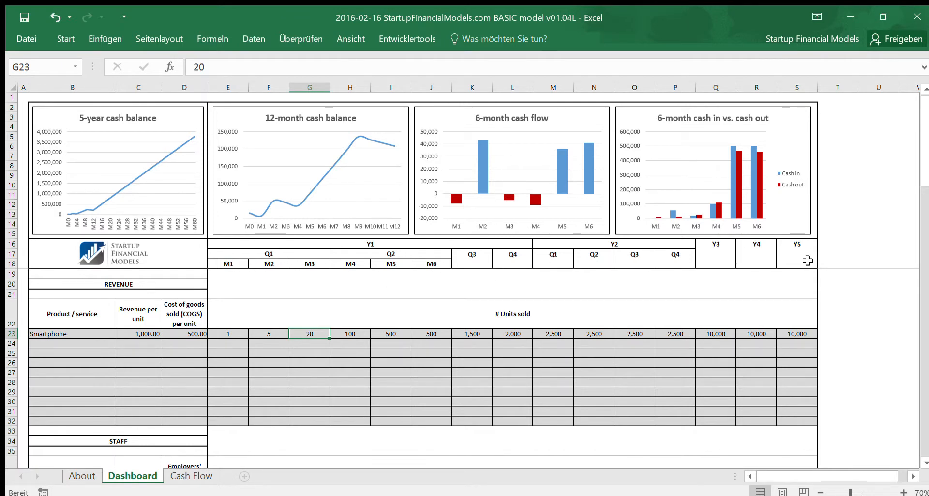
pyautogui.click(230, 334)
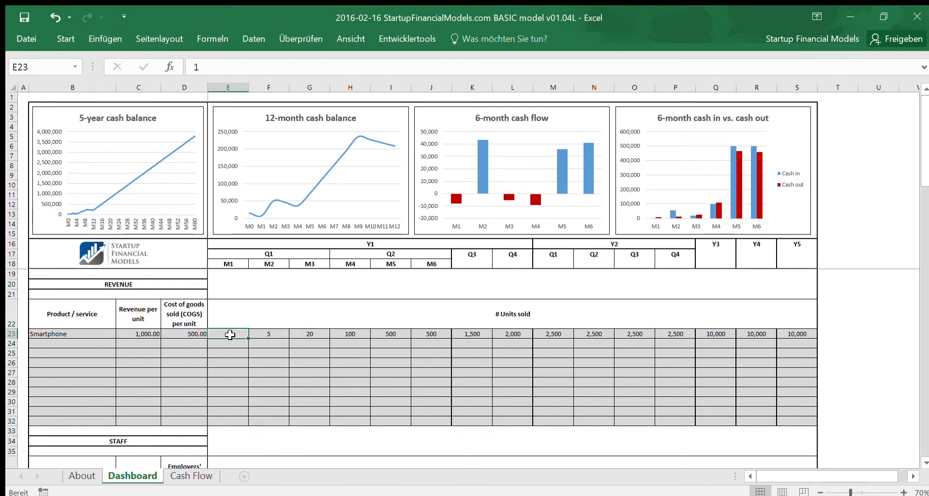
# Step: Review the CEO / Founder row in the Staff section: annual gross salary, employer's payroll percentage and headcount from M1 to Y5
pyautogui.scroll(-1, 318, 347)
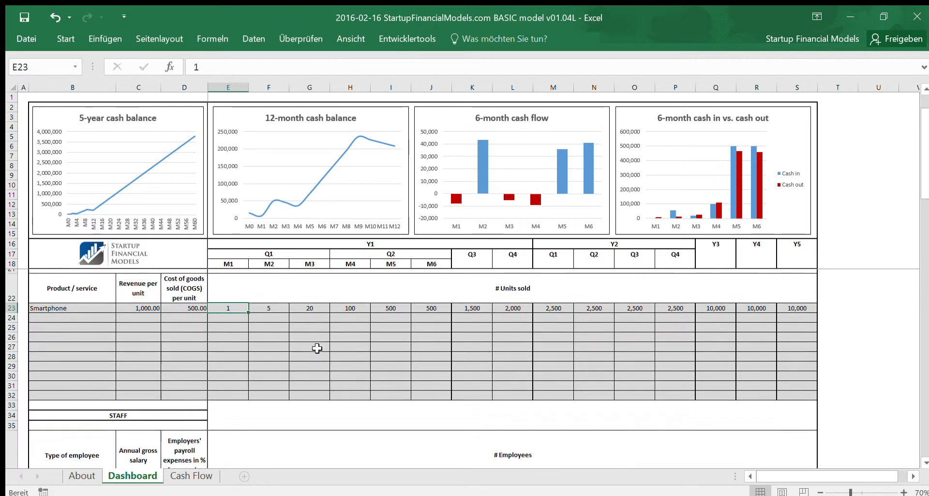
pyautogui.scroll(-4, 330, 318)
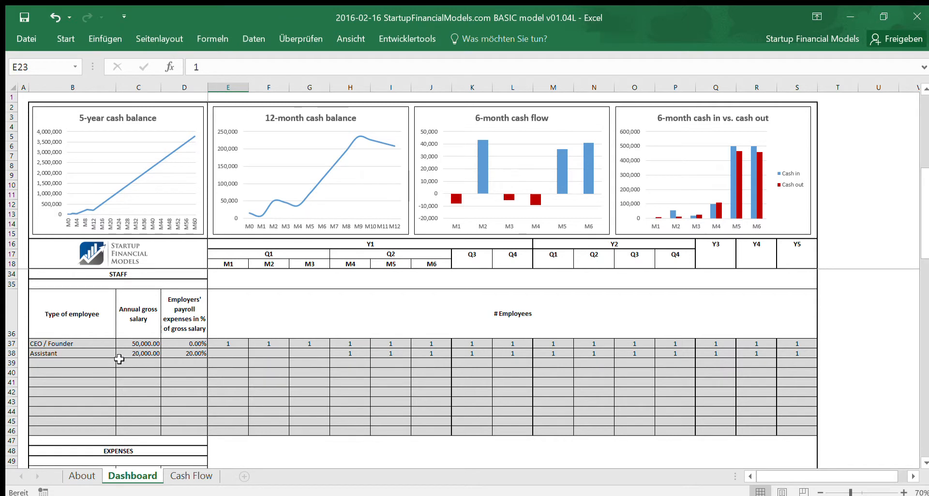
pyautogui.click(82, 342)
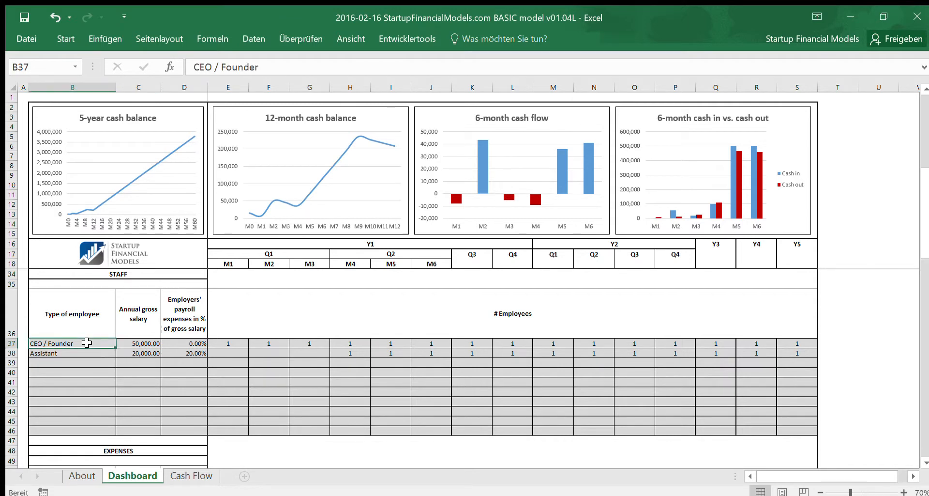
pyautogui.click(138, 345)
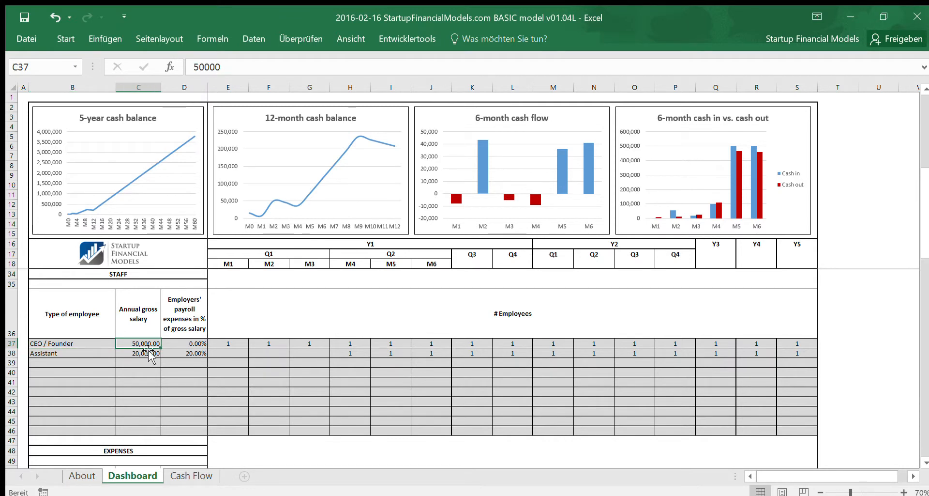
pyautogui.click(198, 347)
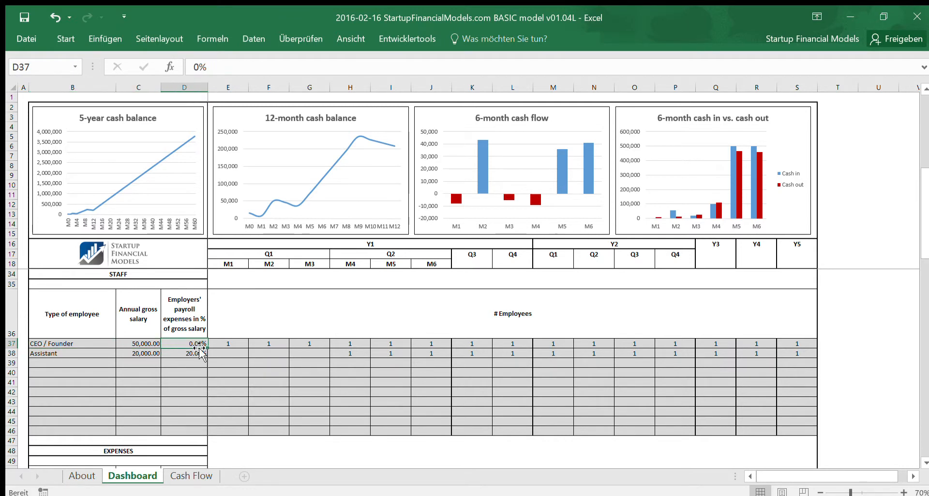
pyautogui.click(240, 346)
pyautogui.moveTo(255, 345); pyautogui.dragTo(797, 343)
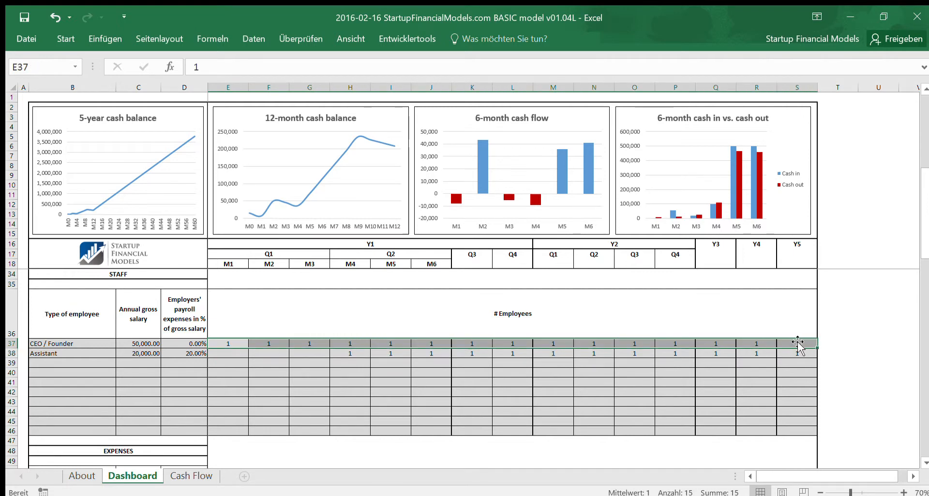
# Step: Review the Assistant row in the Staff section, covering headcount per period, annual gross salary and employer's payroll percentage
pyautogui.click(60, 352)
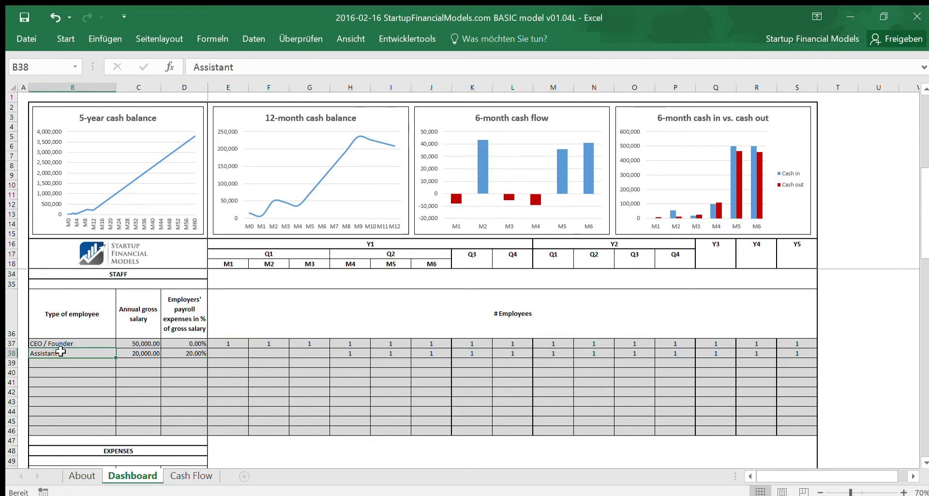
pyautogui.click(359, 354)
pyautogui.moveTo(322, 357); pyautogui.dragTo(244, 354)
pyautogui.moveTo(347, 357); pyautogui.dragTo(796, 353)
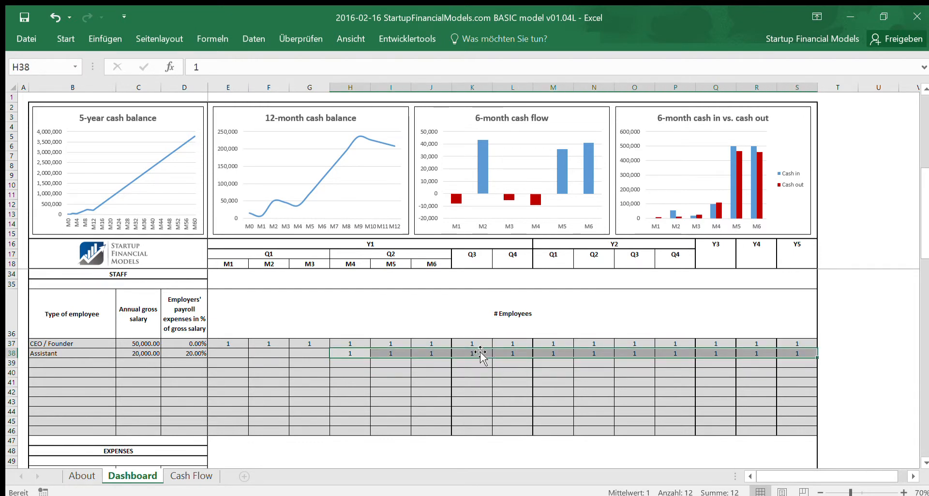
pyautogui.click(140, 353)
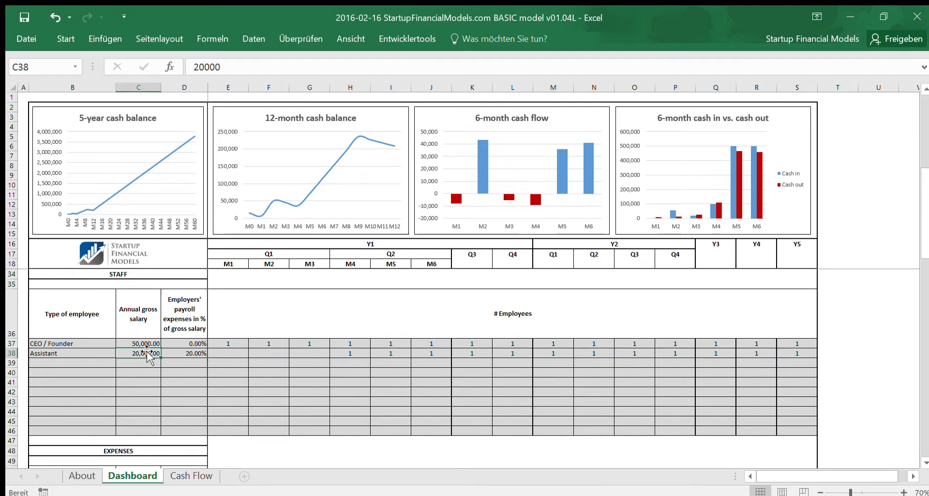
pyautogui.click(190, 357)
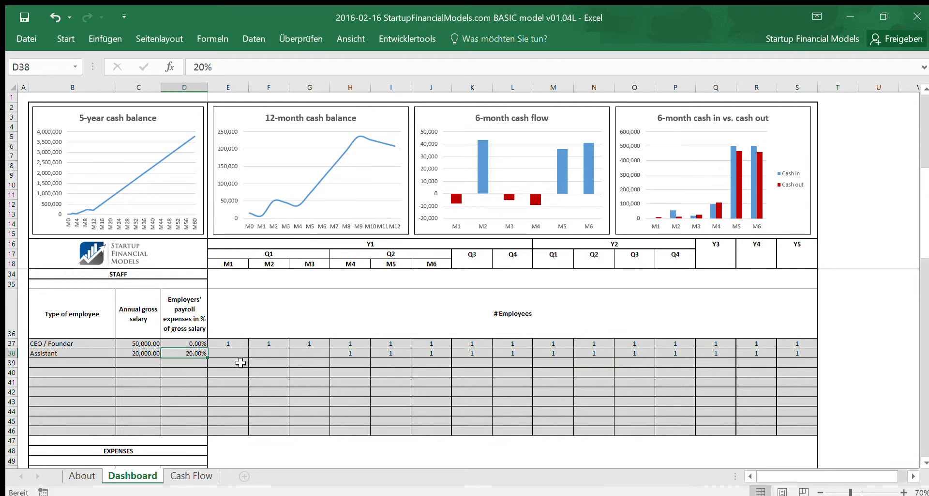
pyautogui.click(150, 352)
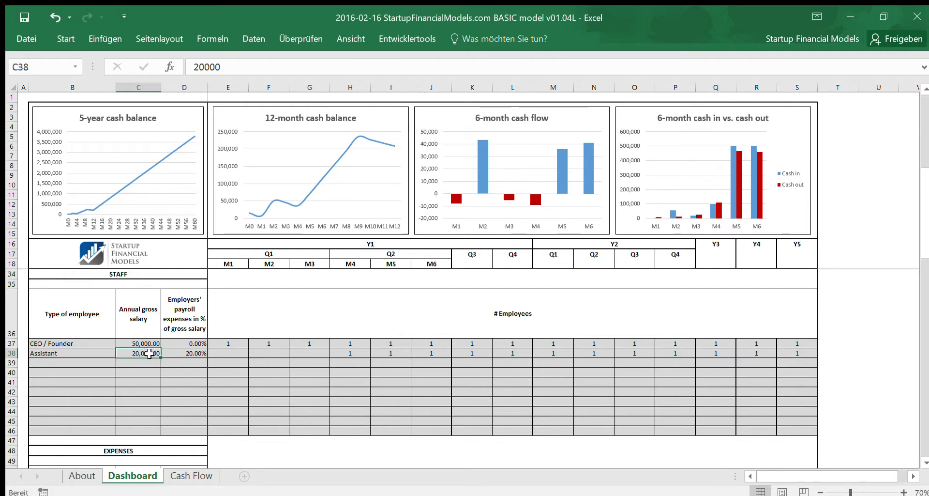
# Step: Examine the Expenses section's input rows, including the filled expense types and the empty rows down to row 66
pyautogui.scroll(-2, 402, 341)
pyautogui.scroll(-3, 402, 340)
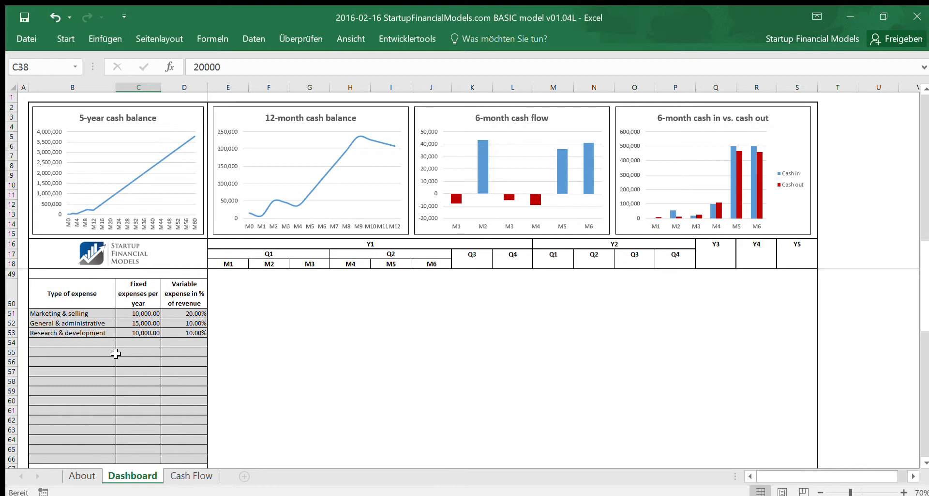
pyautogui.click(92, 313)
pyautogui.moveTo(93, 314); pyautogui.dragTo(187, 419)
pyautogui.scroll(-1, 211, 365)
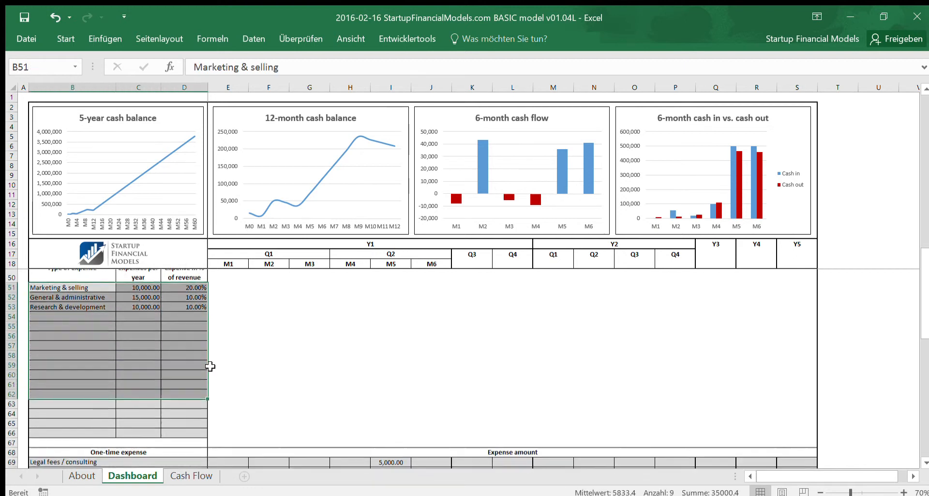
pyautogui.scroll(1, 96, 396)
pyautogui.moveTo(91, 459); pyautogui.dragTo(177, 343)
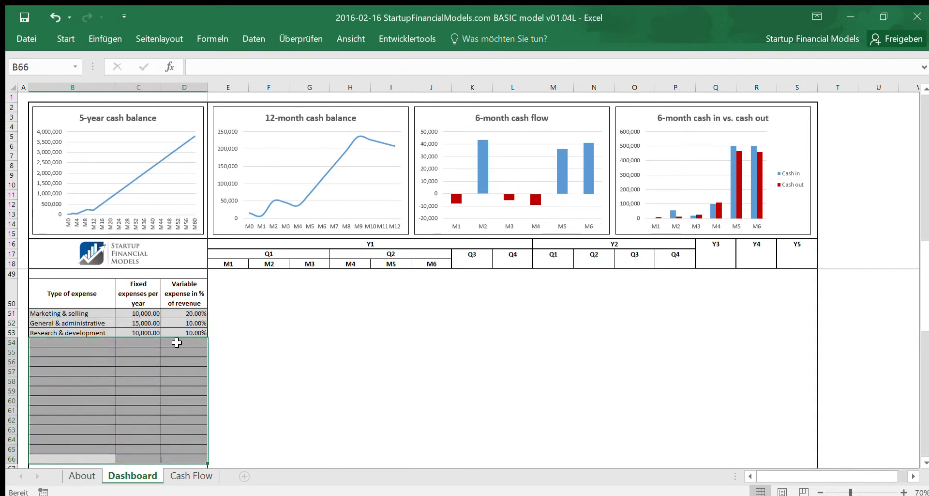
# Step: Inspect the fixed yearly expenses column and the Marketing & selling row's fixed and variable expense entries
pyautogui.click(147, 314)
pyautogui.moveTo(147, 315)
pyautogui.mouseDown()
pyautogui.moveTo(147, 341)
pyautogui.moveTo(147, 331)
pyautogui.mouseUp()
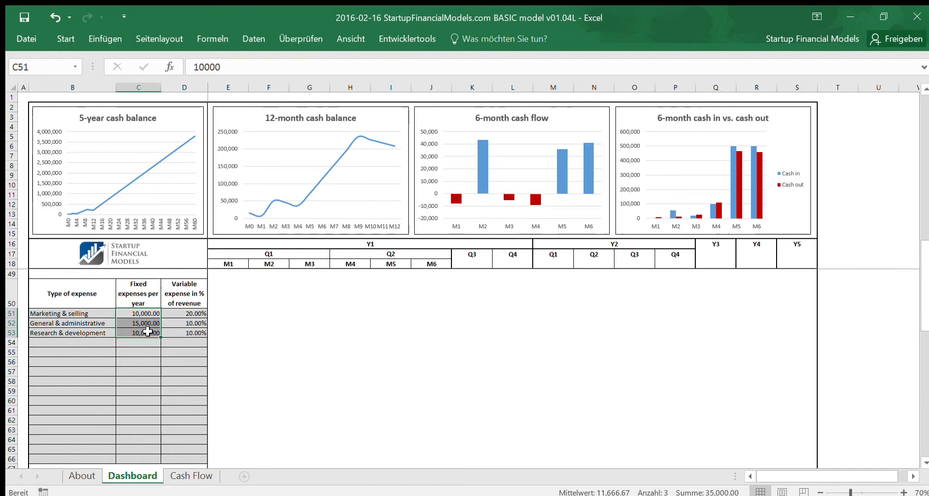
pyautogui.click(145, 313)
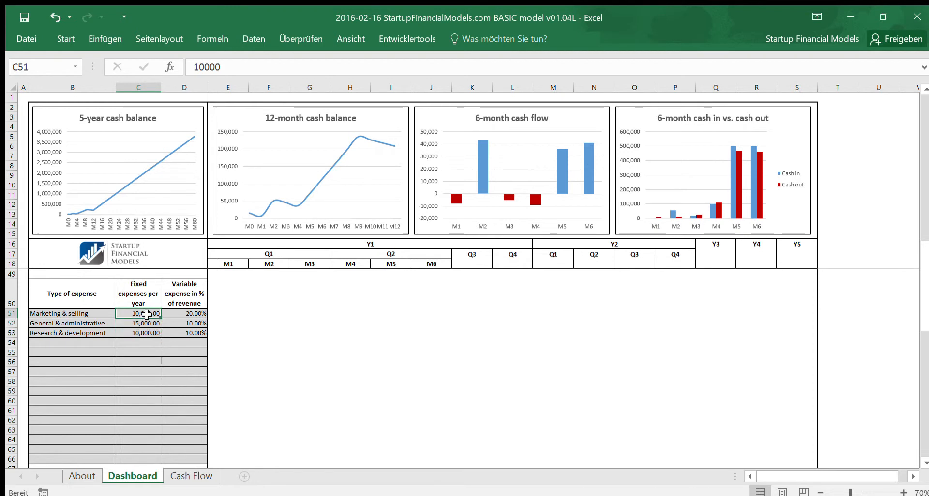
pyautogui.click(189, 314)
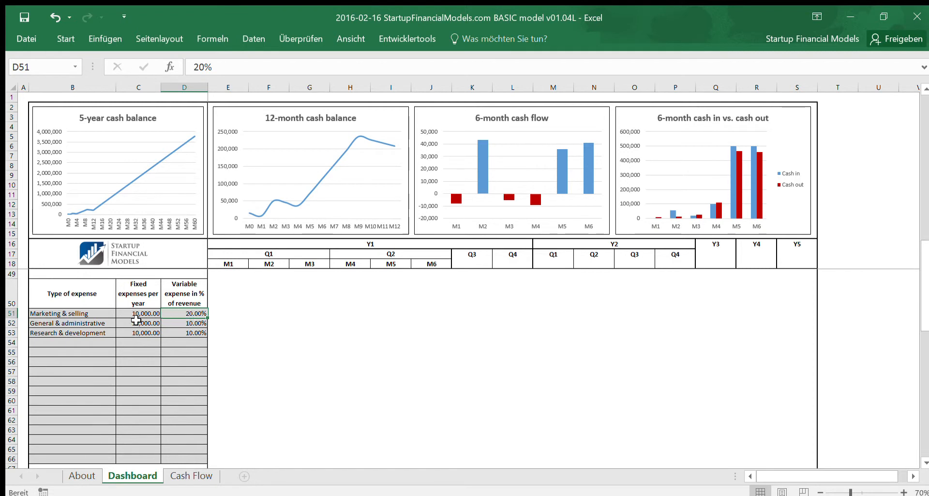
pyautogui.click(103, 314)
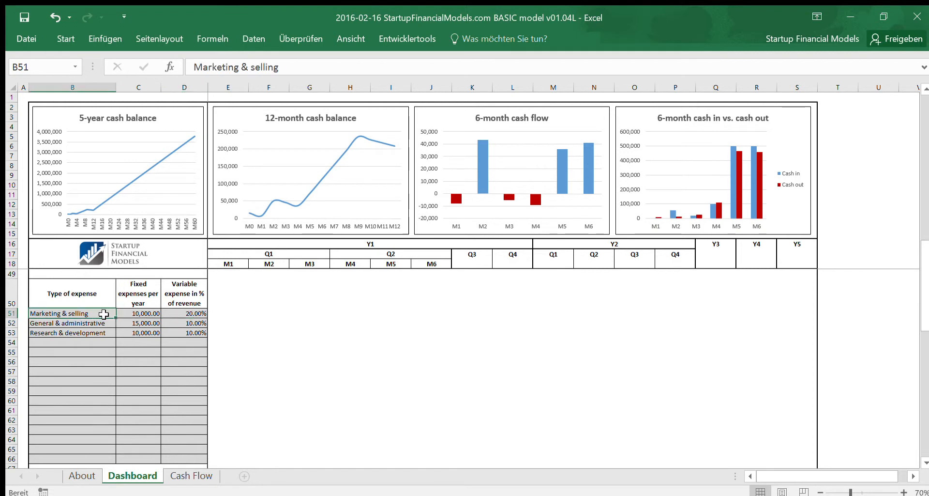
pyautogui.click(138, 315)
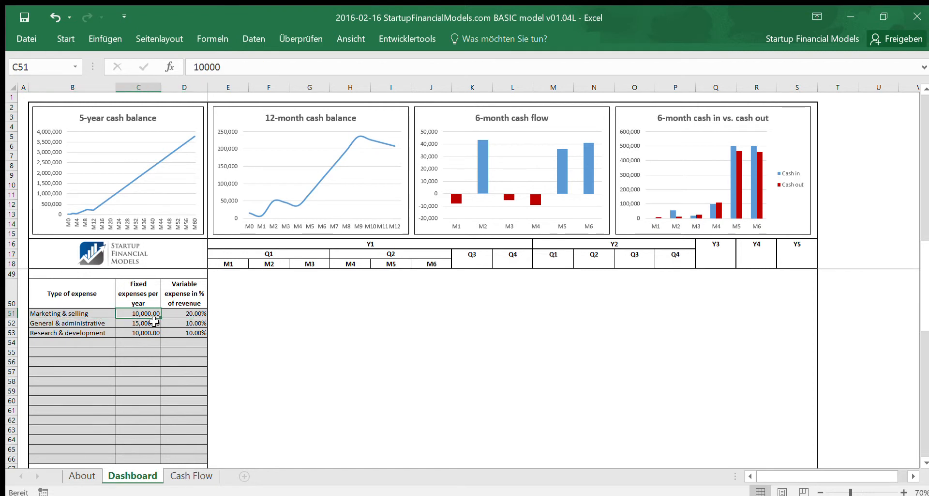
pyautogui.click(188, 315)
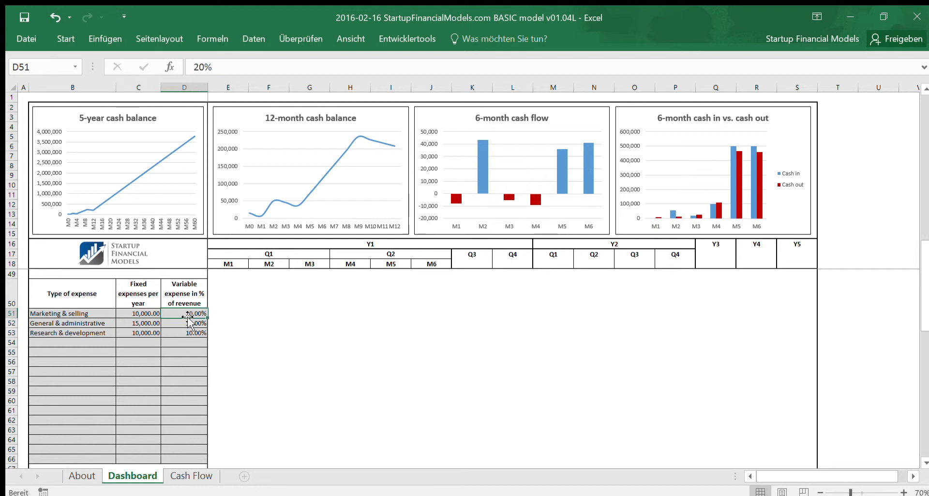
# Step: Review the fixed and variable expense entries for General & administrative and for Research & development
pyautogui.click(101, 323)
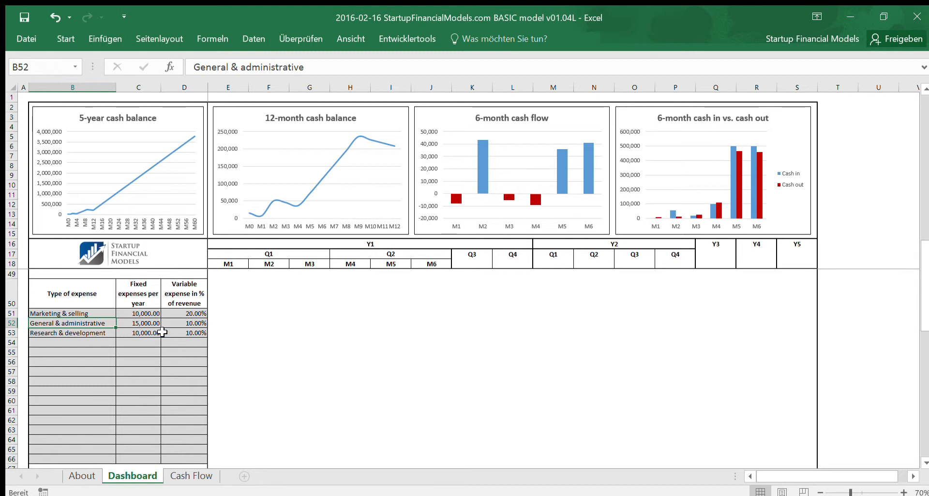
pyautogui.click(140, 322)
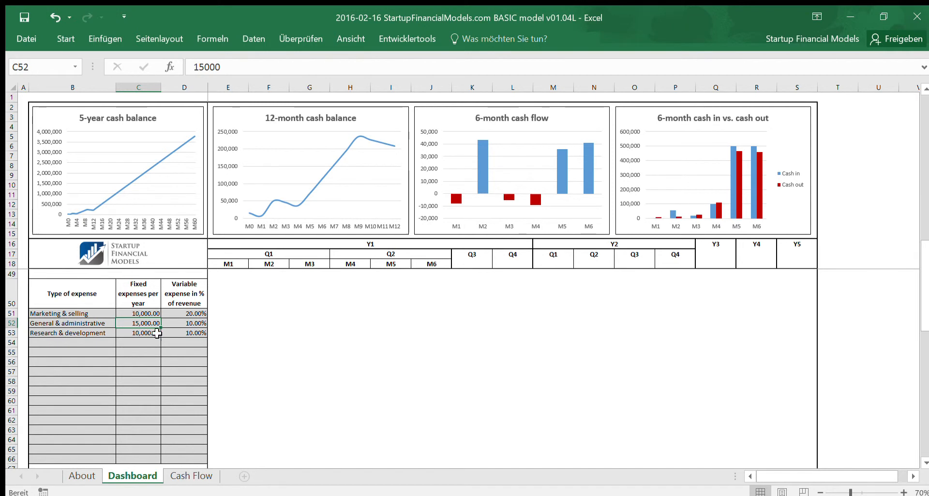
pyautogui.click(186, 322)
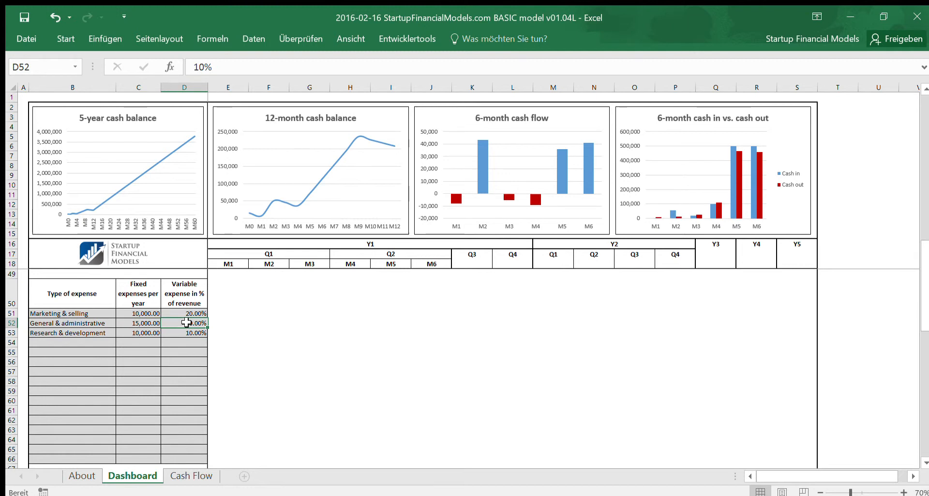
pyautogui.scroll(-1, 174, 332)
pyautogui.moveTo(99, 284); pyautogui.dragTo(184, 285)
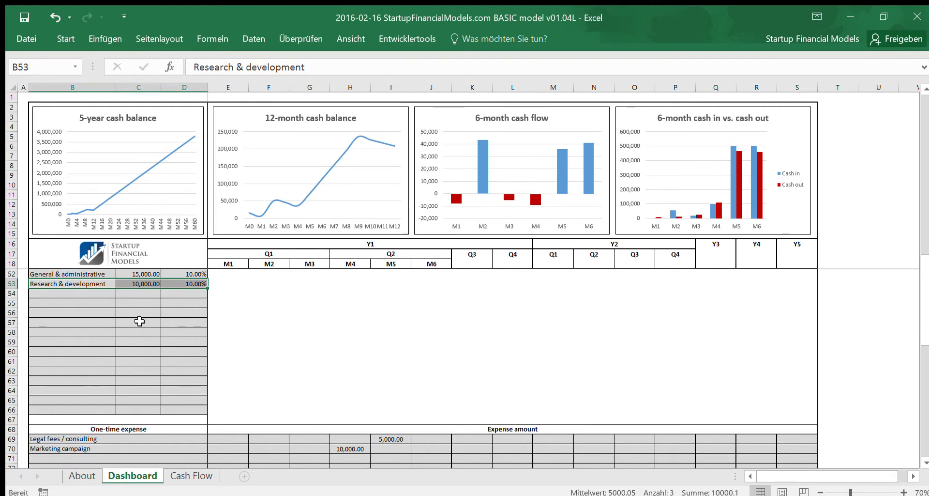
# Step: Examine the one-time expense section and inspect the Legal fees / consulting amount in month M5
pyautogui.scroll(-2, 178, 309)
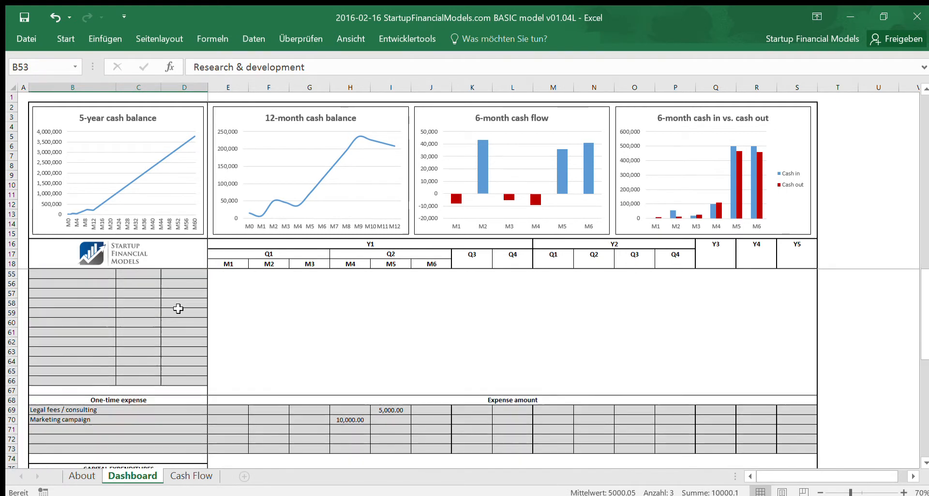
pyautogui.scroll(-2, 178, 308)
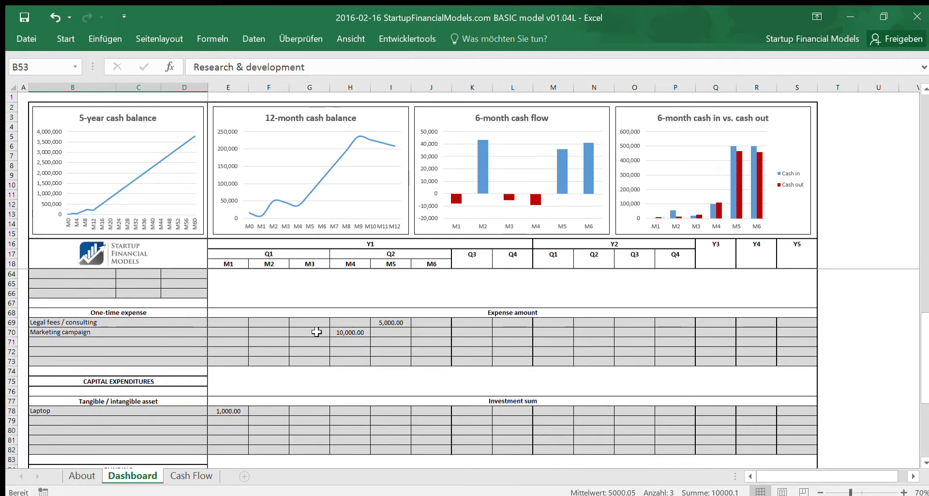
pyautogui.click(394, 323)
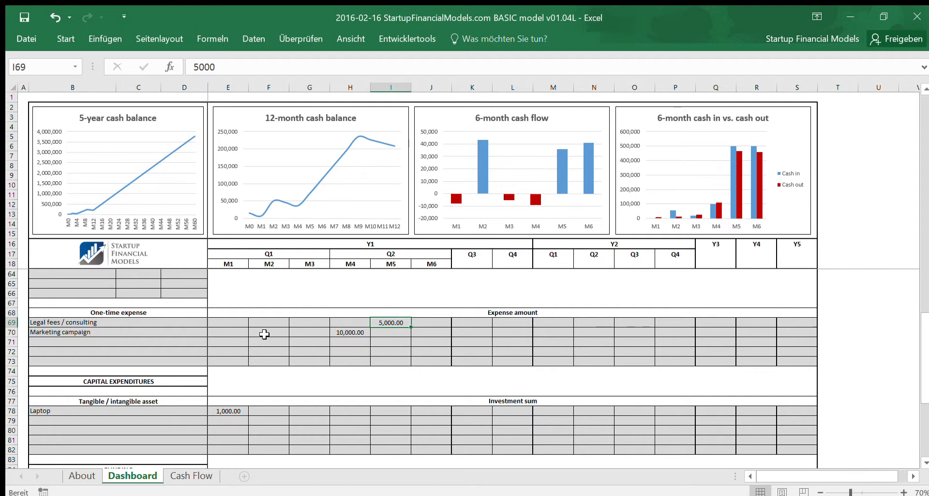
# Step: Compare the Smartphone units sold in months M3, M4 and M5 in the Revenue section
pyautogui.scroll(15, 356, 334)
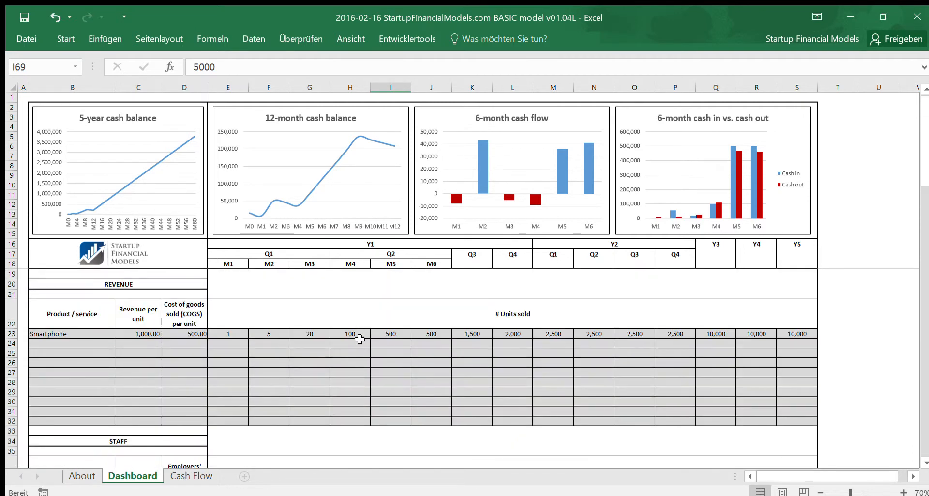
pyautogui.moveTo(361, 334); pyautogui.dragTo(390, 334)
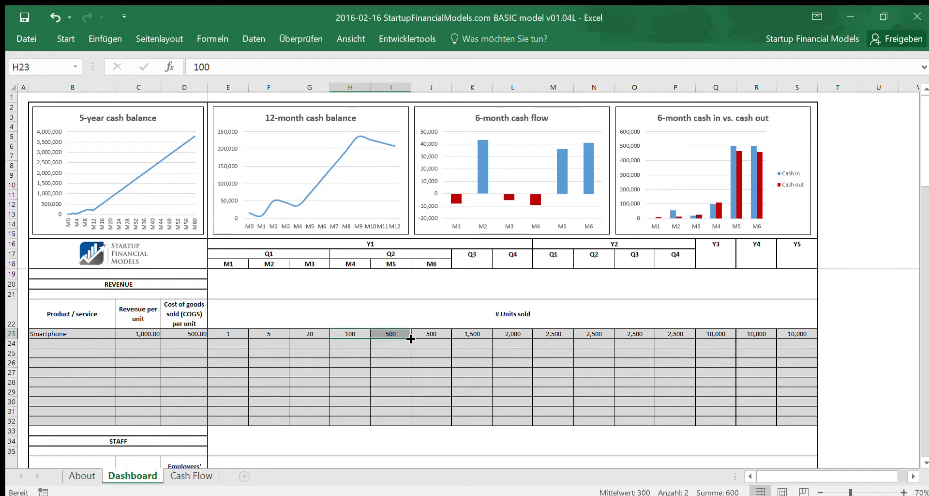
pyautogui.moveTo(314, 336); pyautogui.dragTo(335, 334)
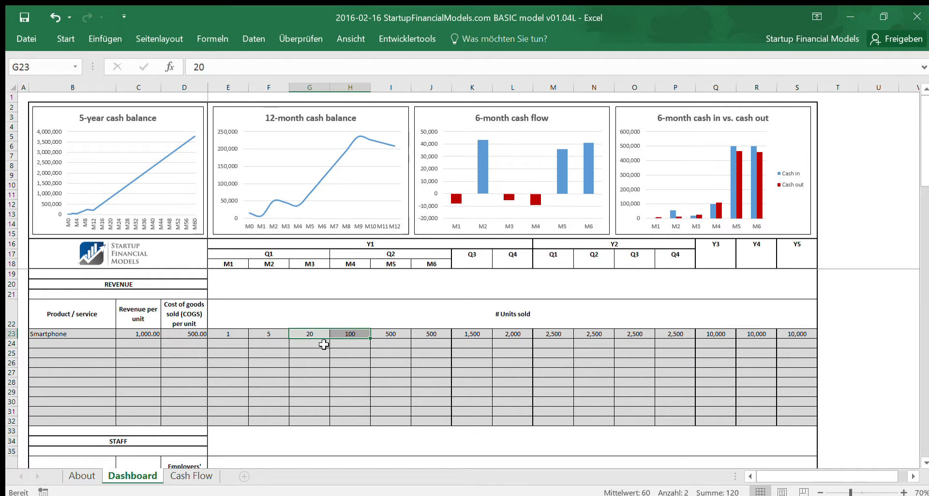
pyautogui.click(355, 334)
pyautogui.moveTo(355, 333); pyautogui.dragTo(387, 339)
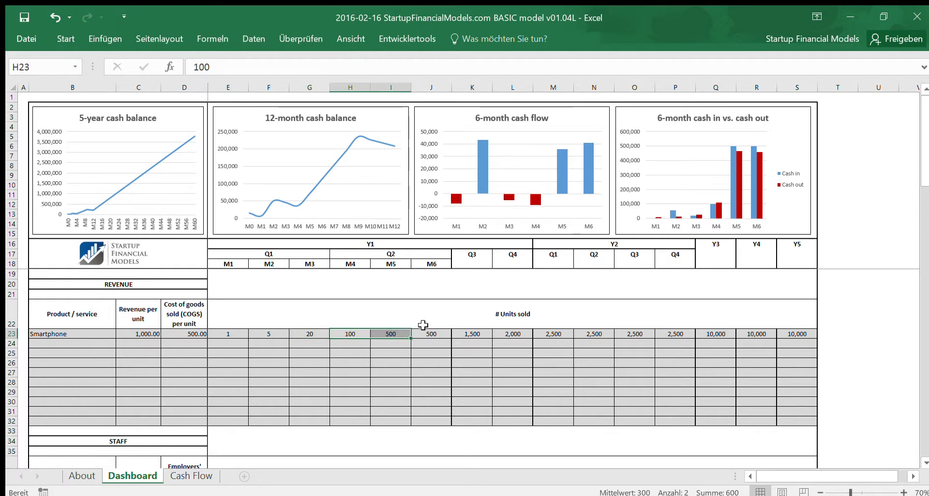
# Step: Inspect the Marketing campaign amount in month M4 of the one-time expense section
pyautogui.scroll(-13, 359, 346)
pyautogui.scroll(-2, 360, 347)
pyautogui.click(348, 333)
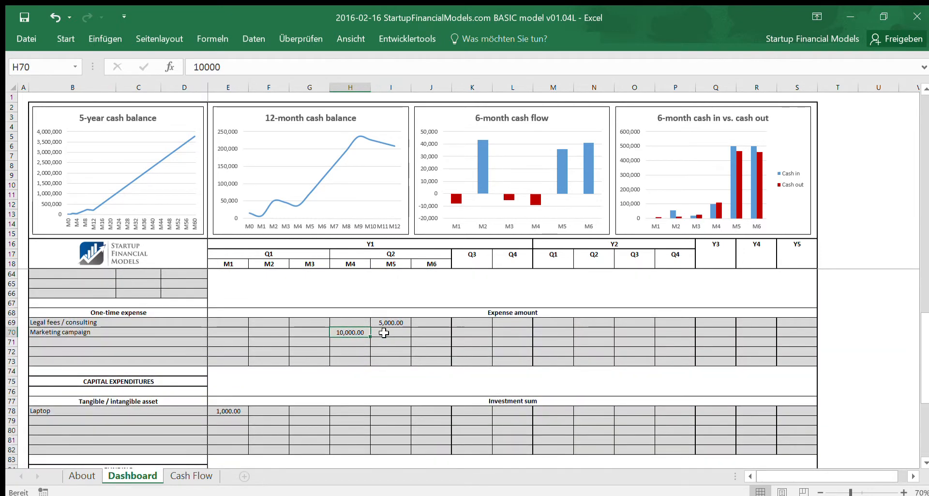
# Step: Enter Laptop as the first asset under Capital Expenditures and check its investment sum in month M1
pyautogui.scroll(-1, 383, 332)
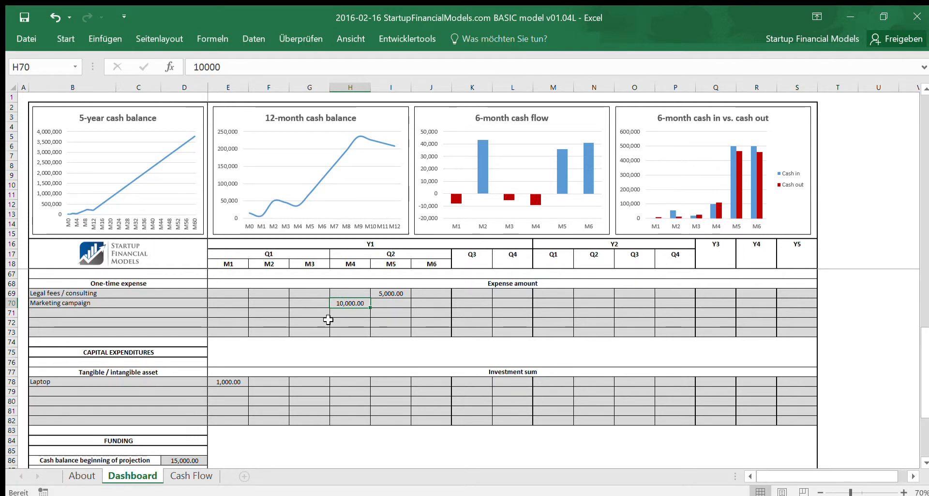
pyautogui.scroll(-2, 215, 350)
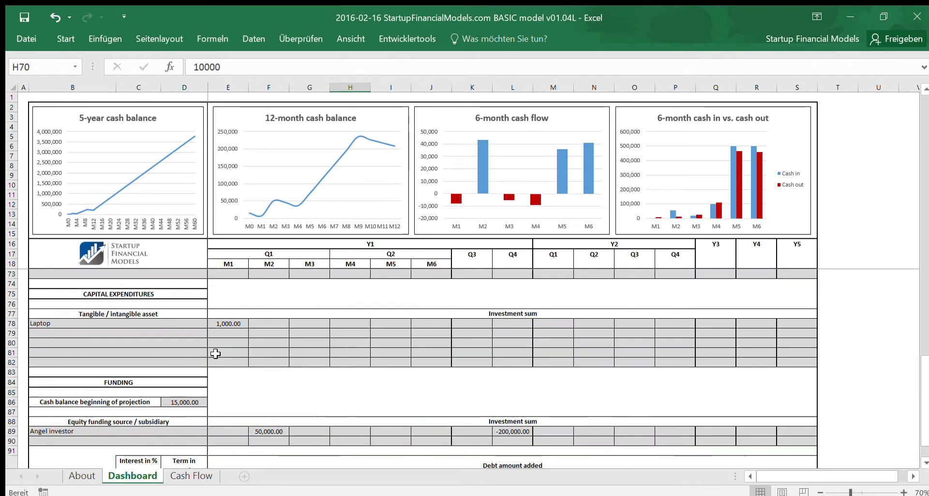
pyautogui.click(140, 324)
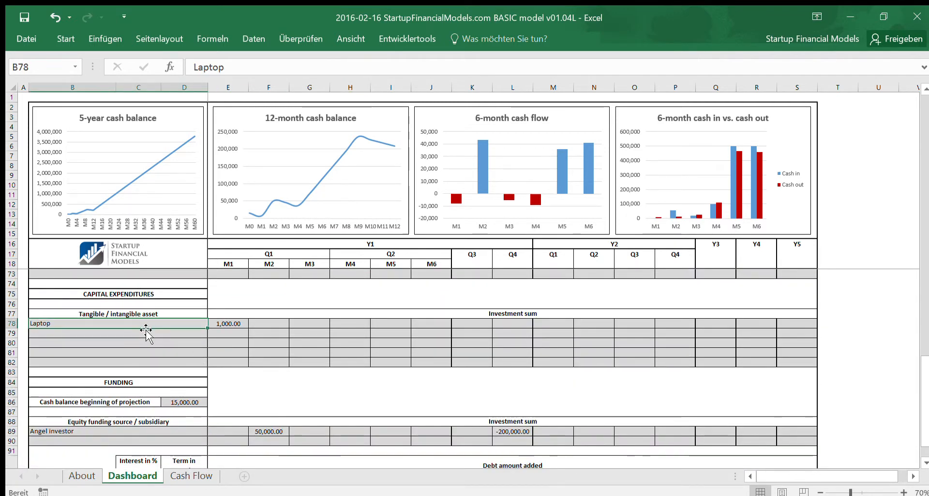
pyautogui.write('Laptop')
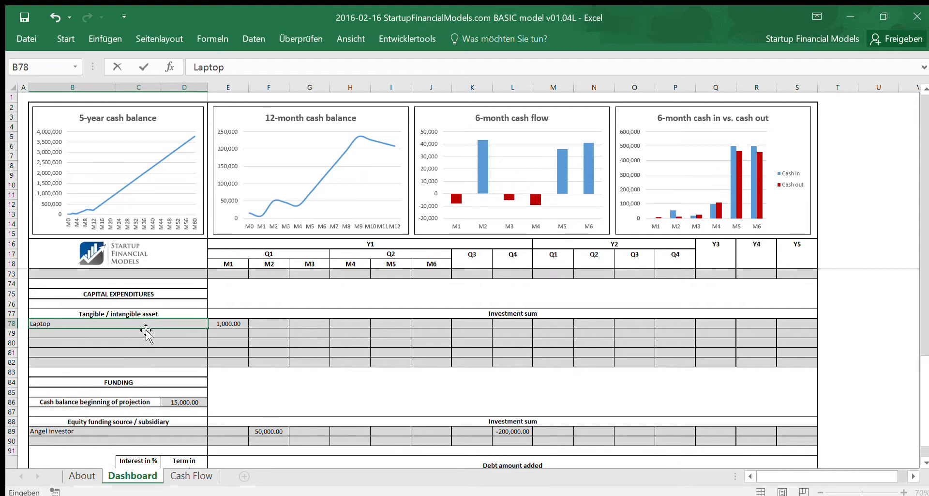
pyautogui.press('Return')
pyautogui.press('Right')
pyautogui.press('Up')
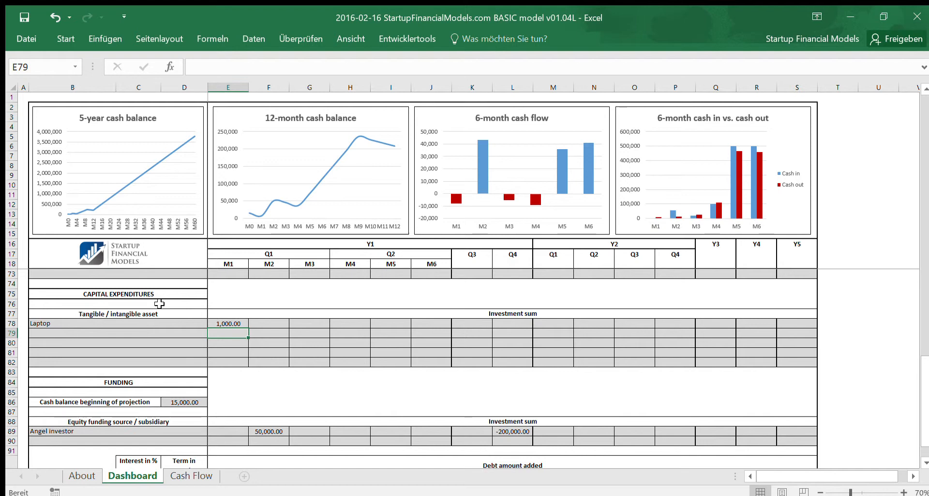
pyautogui.click(219, 333)
pyautogui.click(218, 324)
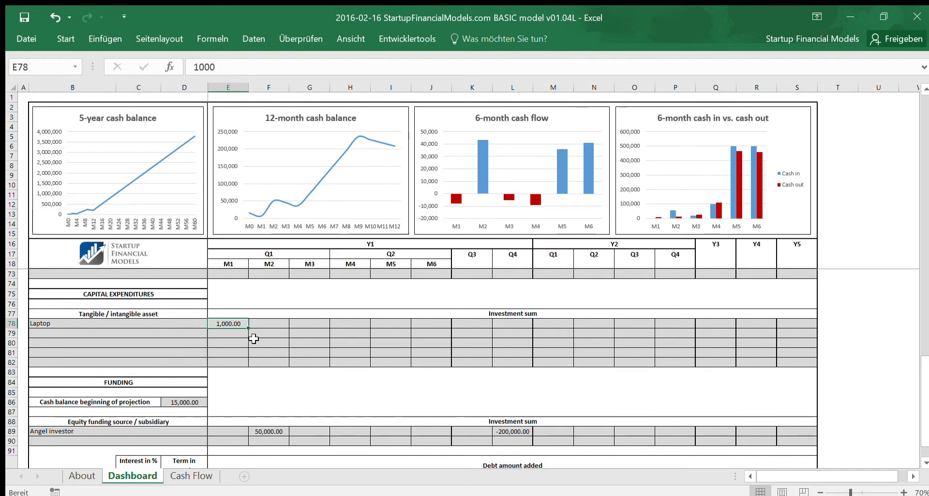
# Step: Review the Funding section's opening cash balance, equity sources, bank loan row and the Angel investor amounts in M2 and Y1 Q4
pyautogui.scroll(-2, 254, 338)
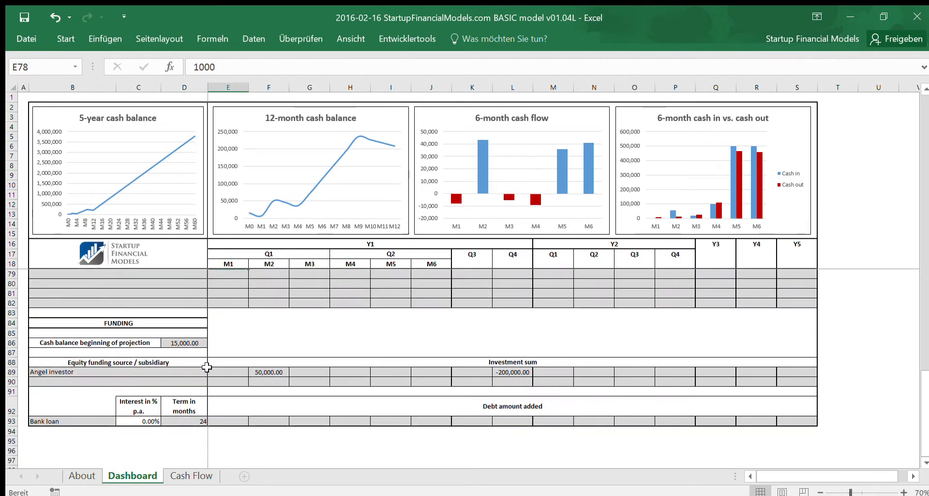
pyautogui.click(185, 342)
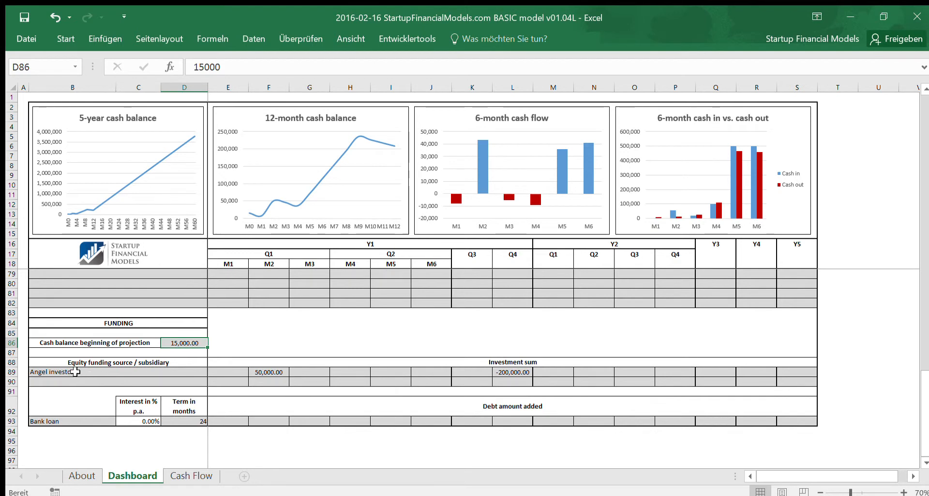
pyautogui.moveTo(72, 371); pyautogui.dragTo(82, 381)
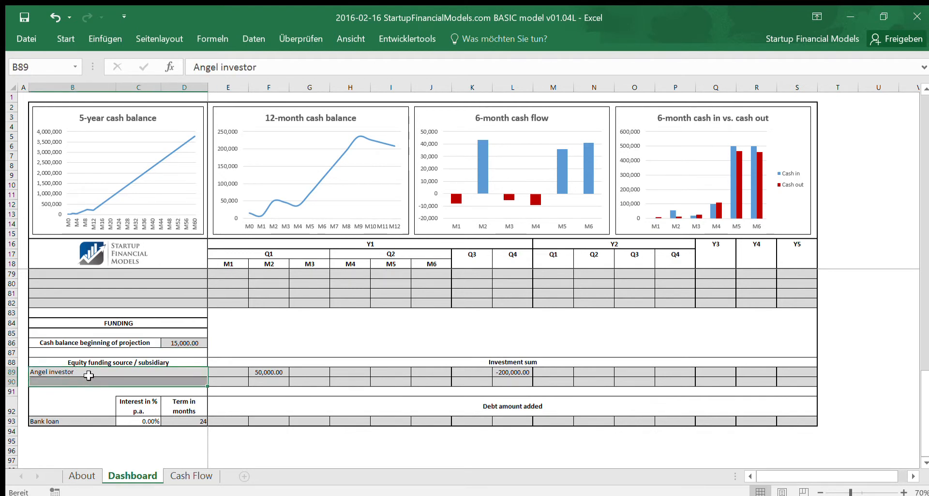
pyautogui.click(85, 420)
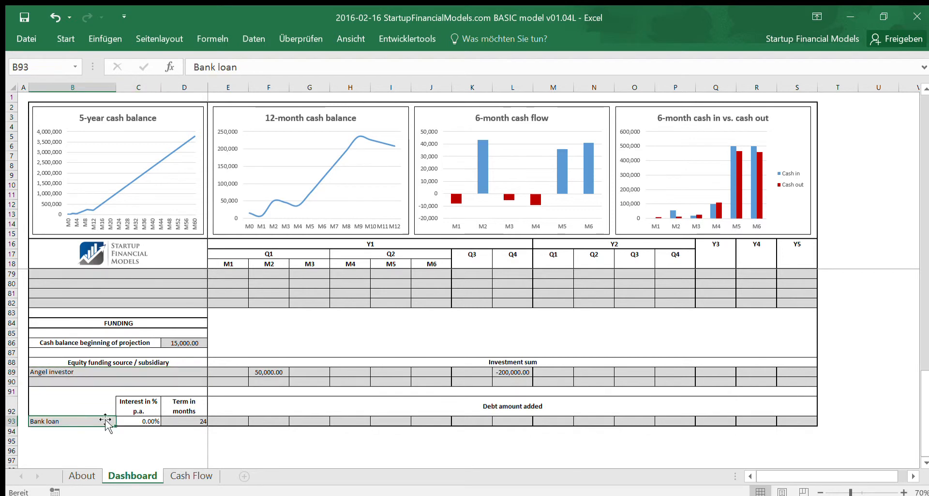
pyautogui.click(269, 372)
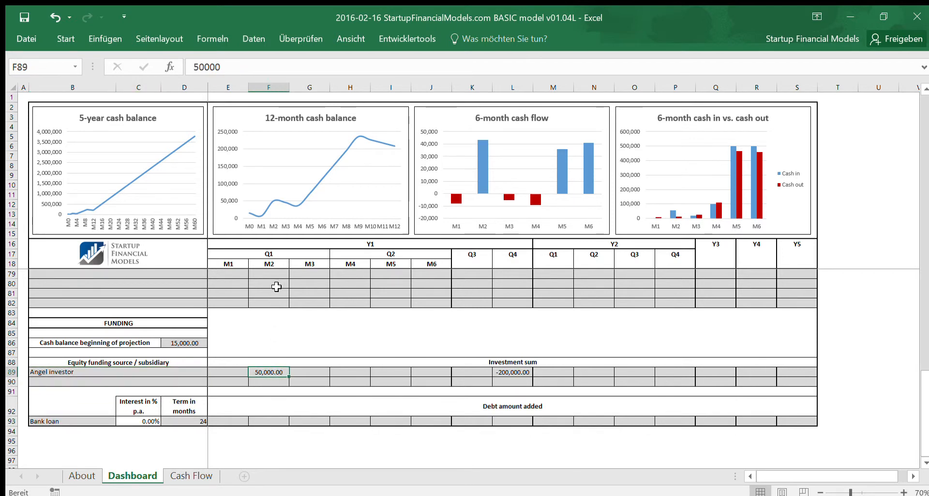
pyautogui.click(506, 372)
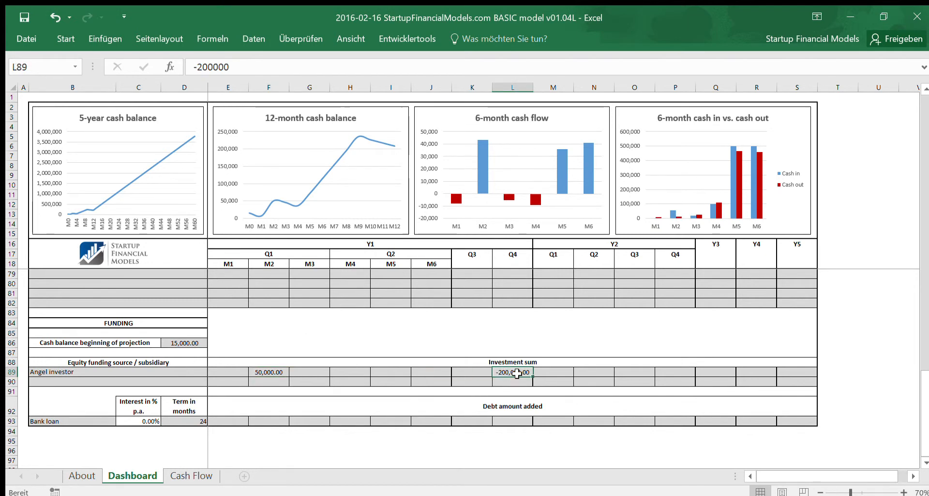
# Step: Clear the Angel investor investment sums from month M2 through Y1 Q4
pyautogui.moveTo(517, 372); pyautogui.dragTo(279, 373)
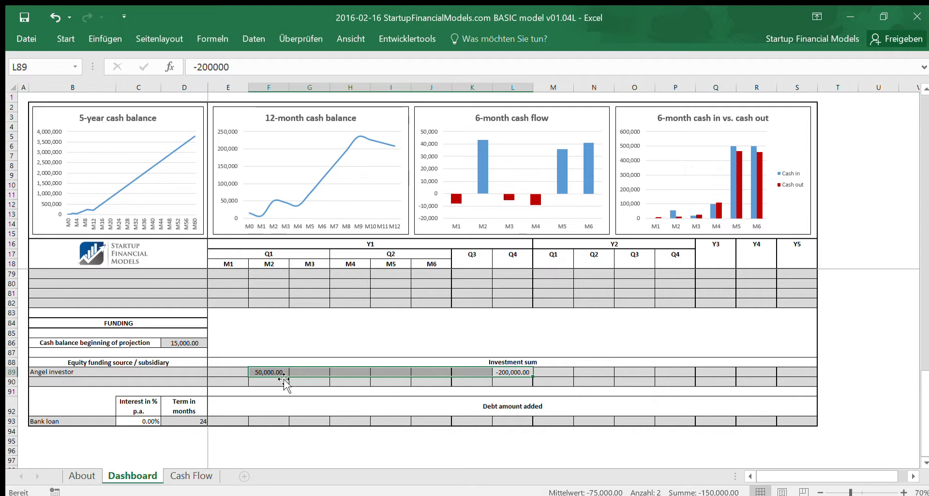
pyautogui.press('Delete')
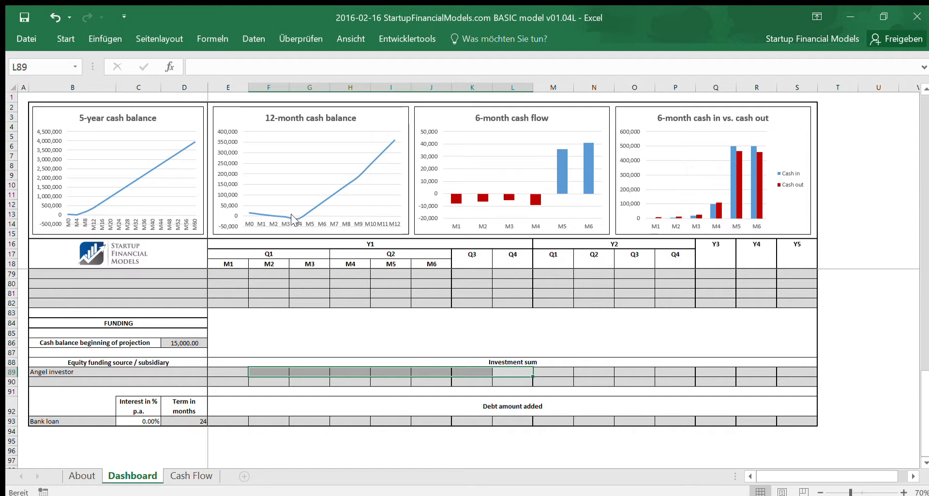
# Step: Enter an Angel investor investment of 50000 in month M2
pyautogui.click(273, 372)
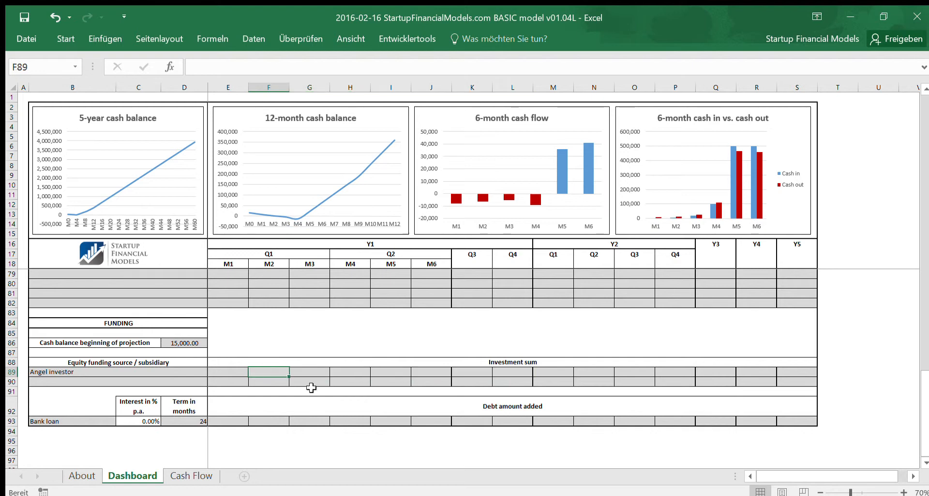
pyautogui.write('50000')
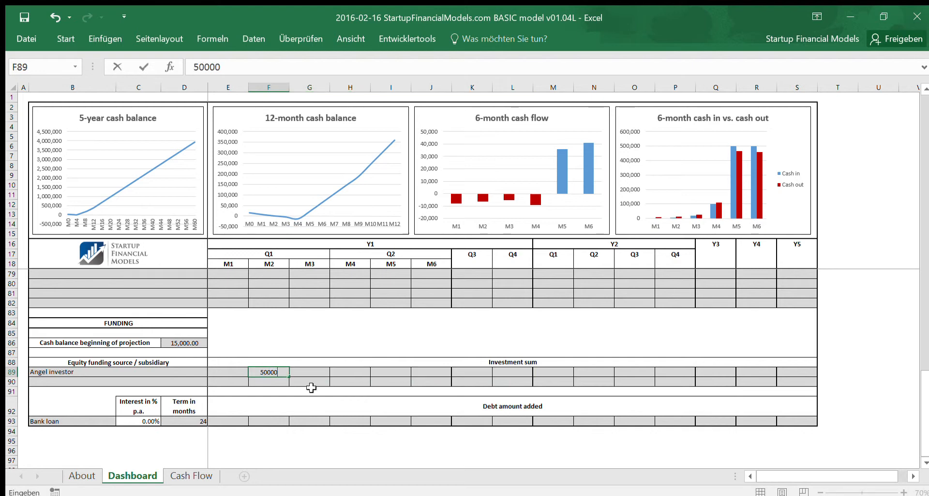
pyautogui.press('Tab')
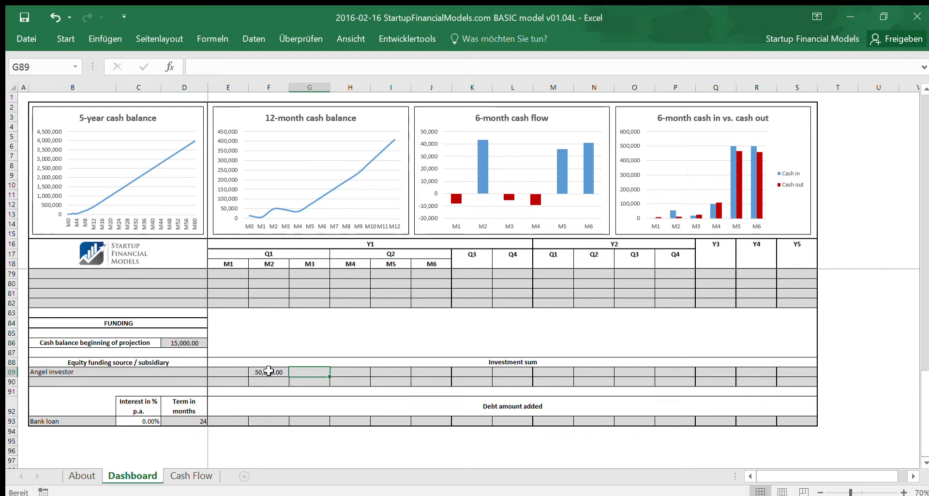
# Step: Enter an Angel investor payout of -200000 in Y1 Q4
pyautogui.click(499, 371)
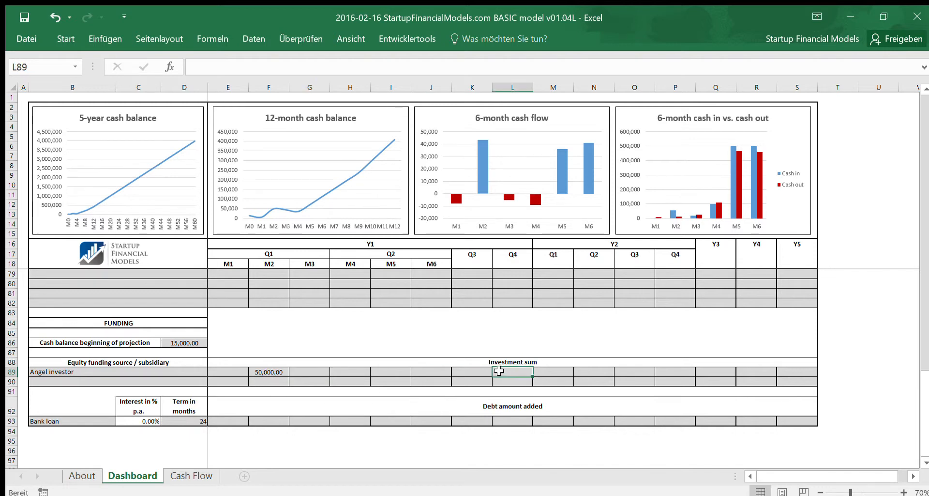
pyautogui.write('-200,00')
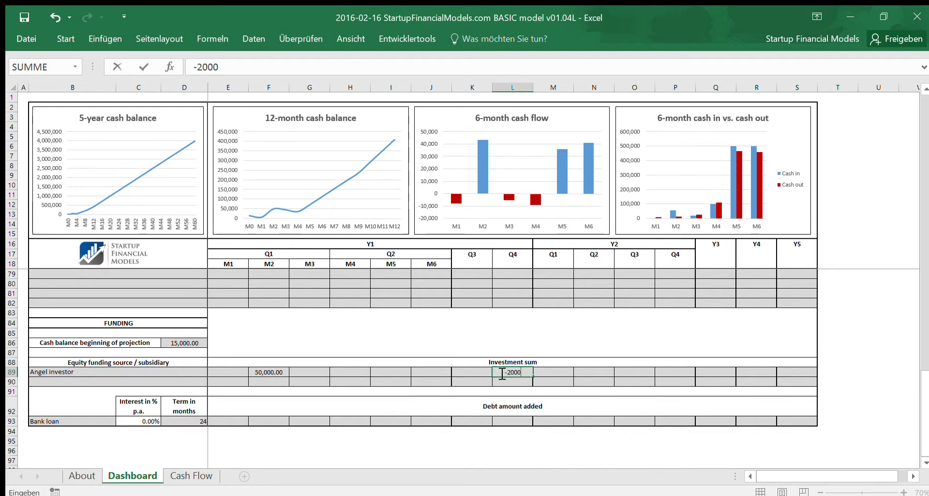
pyautogui.write('00')
pyautogui.press('Return')
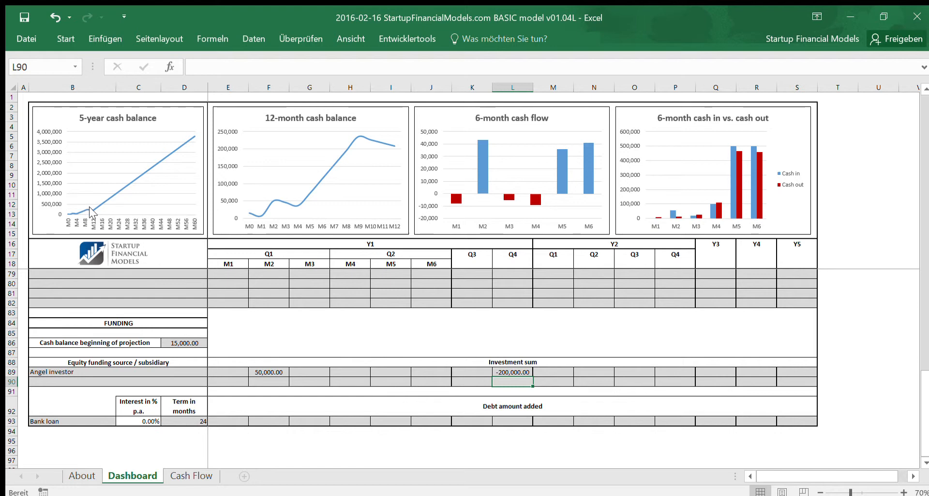
# Step: Review the Dashboard charts and the Cash Flow sheet's monthly figures, and return to the Dashboard sheet
pyautogui.scroll(20, 430, 312)
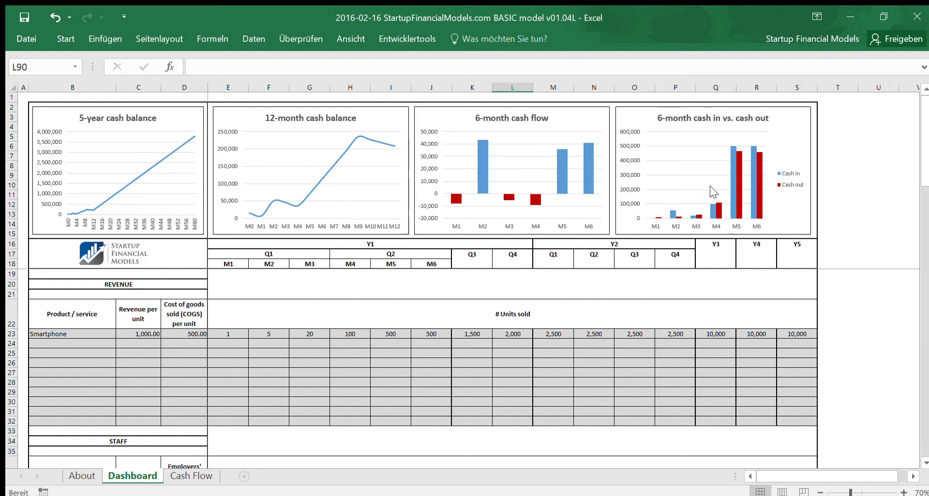
pyautogui.click(180, 474)
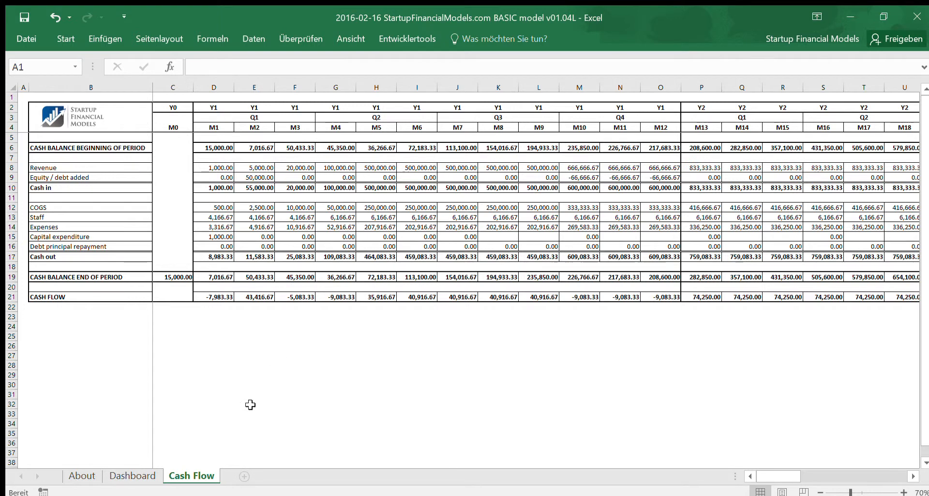
pyautogui.click(132, 475)
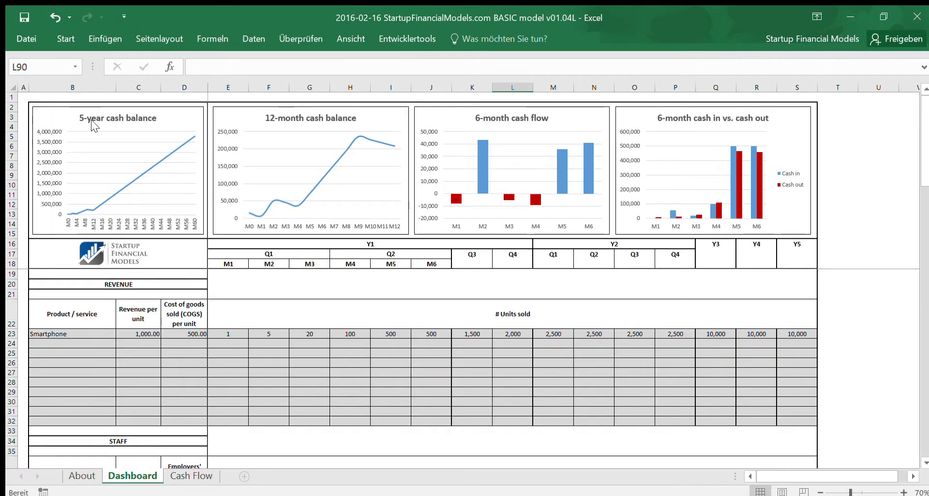